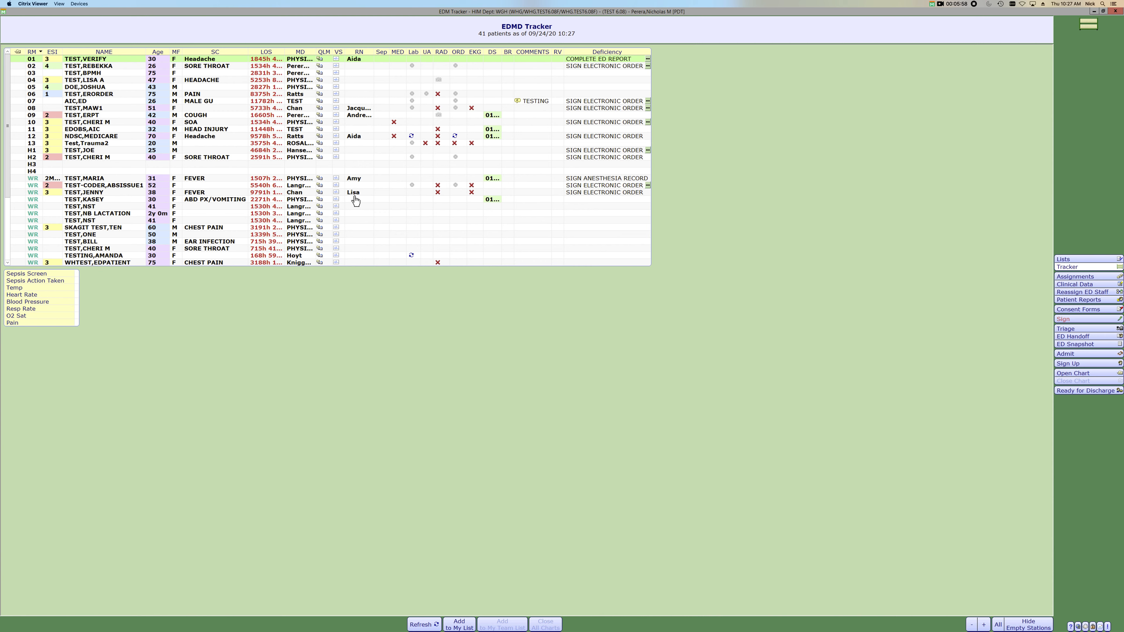
- Open the orders of the 31-year-old waiting-room patient with FEVER and start adding a new order set
{"action": "left_click", "coordinate": [320, 179]}
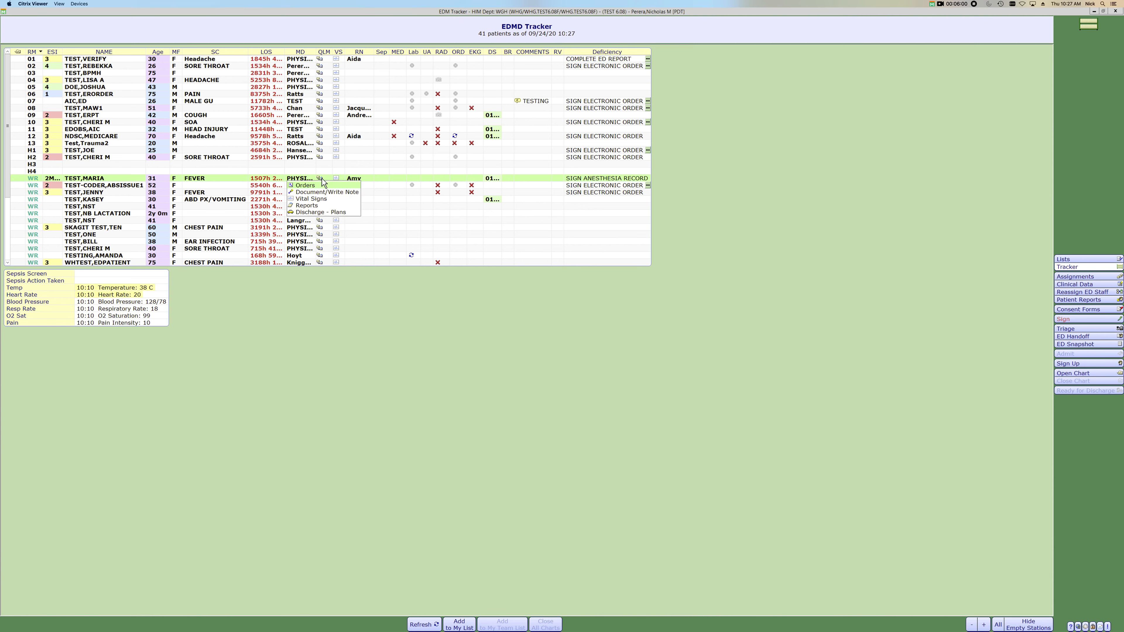
{"action": "left_click", "coordinate": [322, 191]}
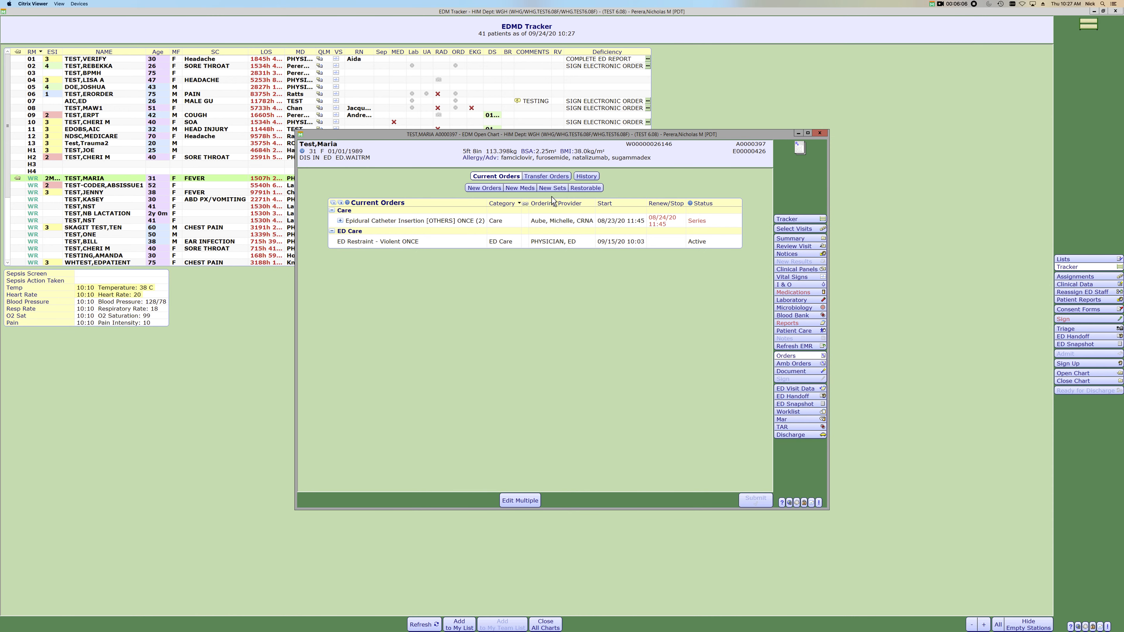
{"action": "left_click", "coordinate": [552, 187]}
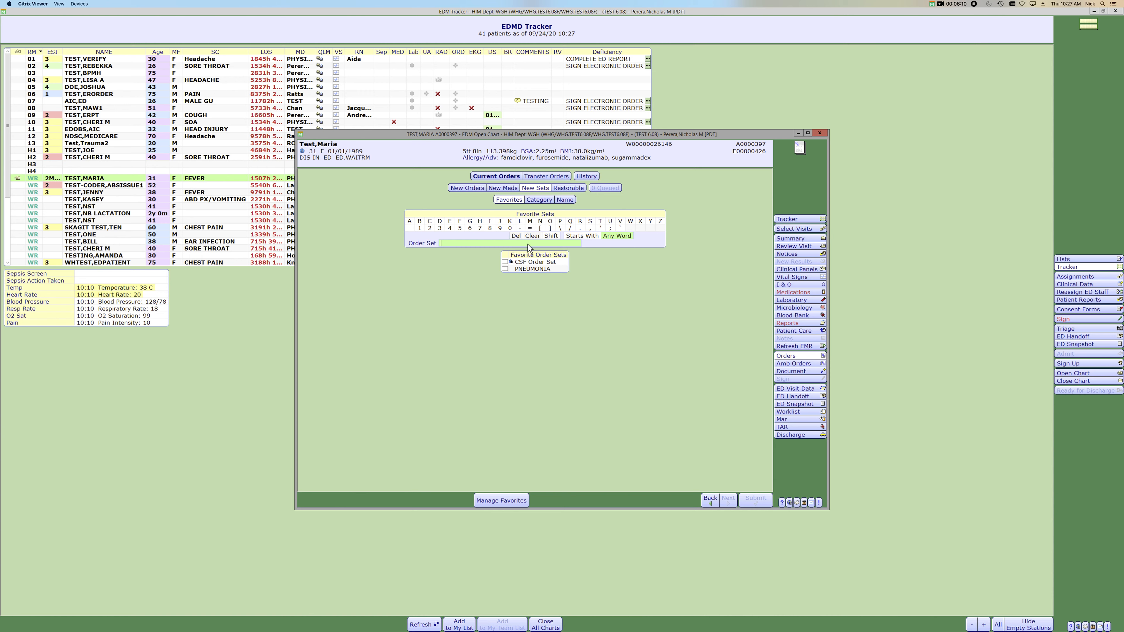
- Find order sets by name with "ed s", select ED Sepsis / Severe Sepsis, and open its order list
{"action": "type", "text": "ed s"}
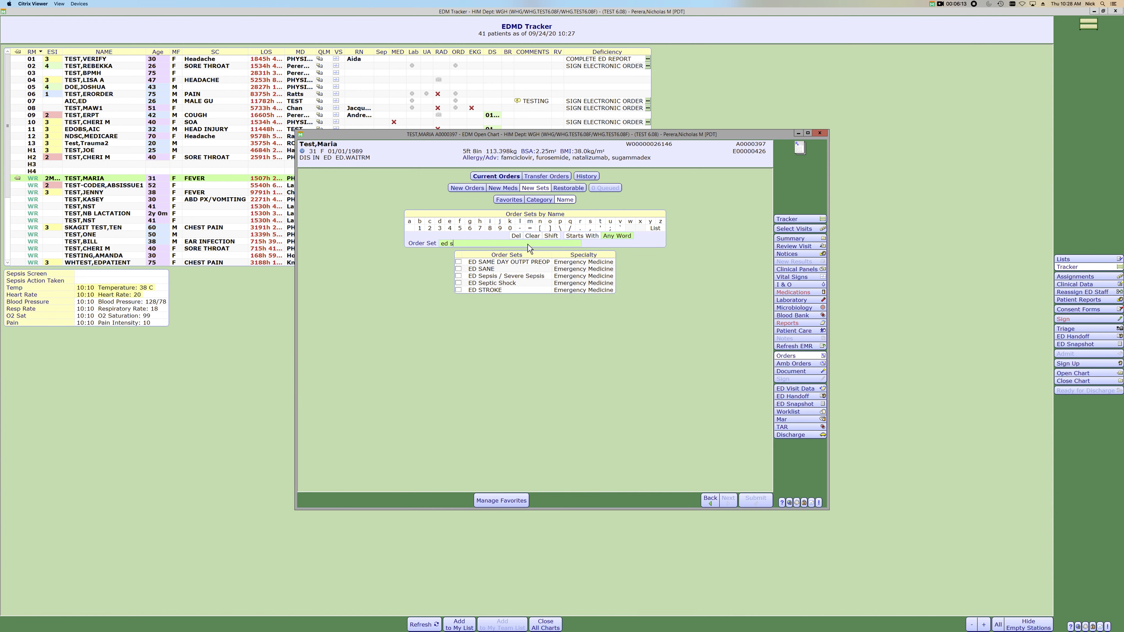
{"action": "left_click", "coordinate": [459, 275]}
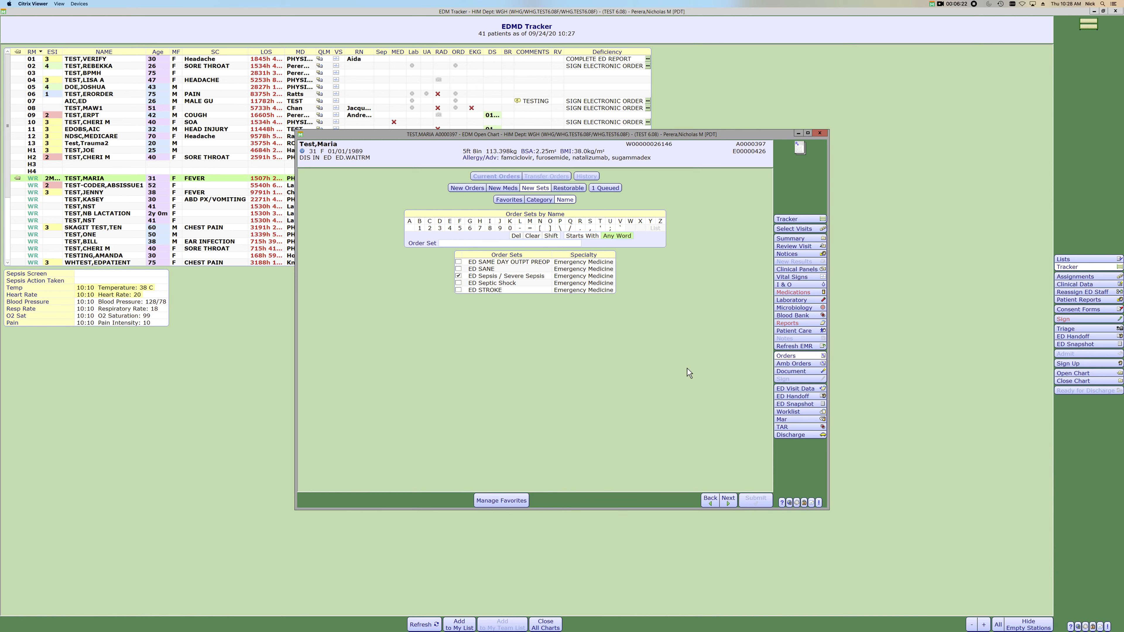
{"action": "left_click", "coordinate": [727, 499]}
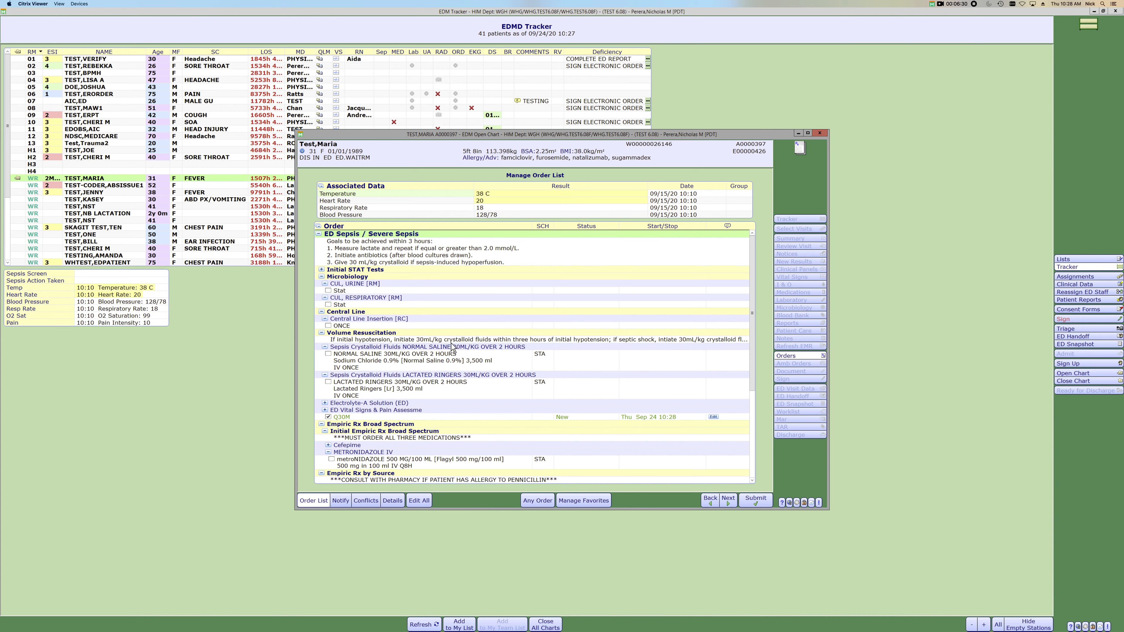
- Expand the Initial STAT Tests section and review the lab, imaging, microbiology, central line and fluid orders
{"action": "scroll", "coordinate": [452, 347], "scroll_direction": "down", "scroll_amount": 7}
{"action": "scroll", "coordinate": [452, 347], "scroll_direction": "up", "scroll_amount": 7}
{"action": "left_click", "coordinate": [321, 269]}
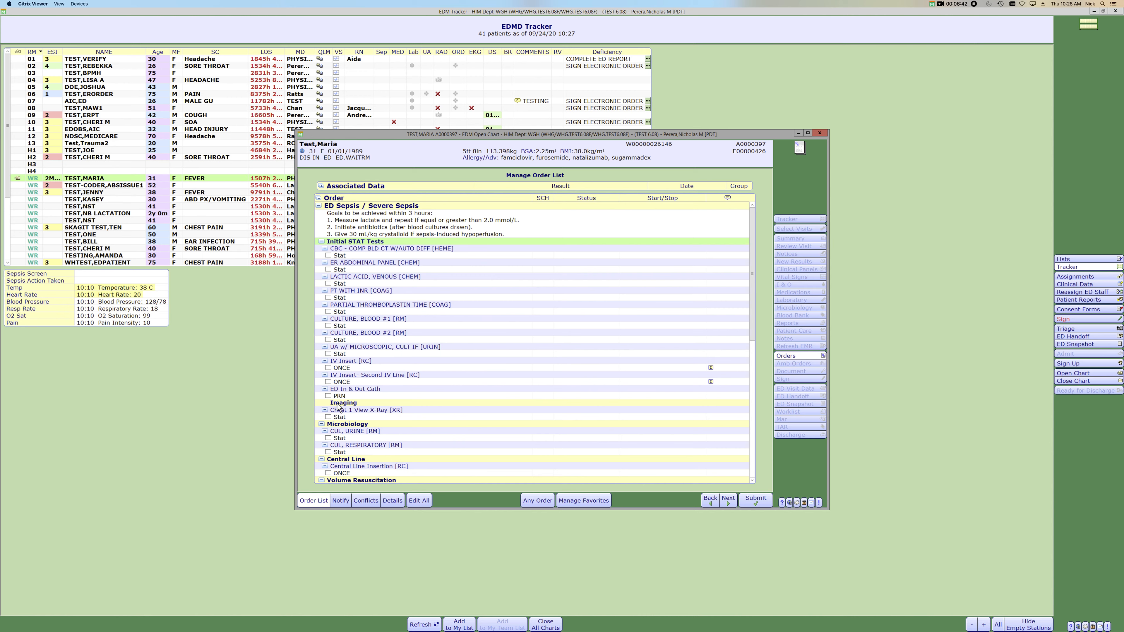
{"action": "scroll", "coordinate": [338, 406], "scroll_direction": "down", "scroll_amount": 3}
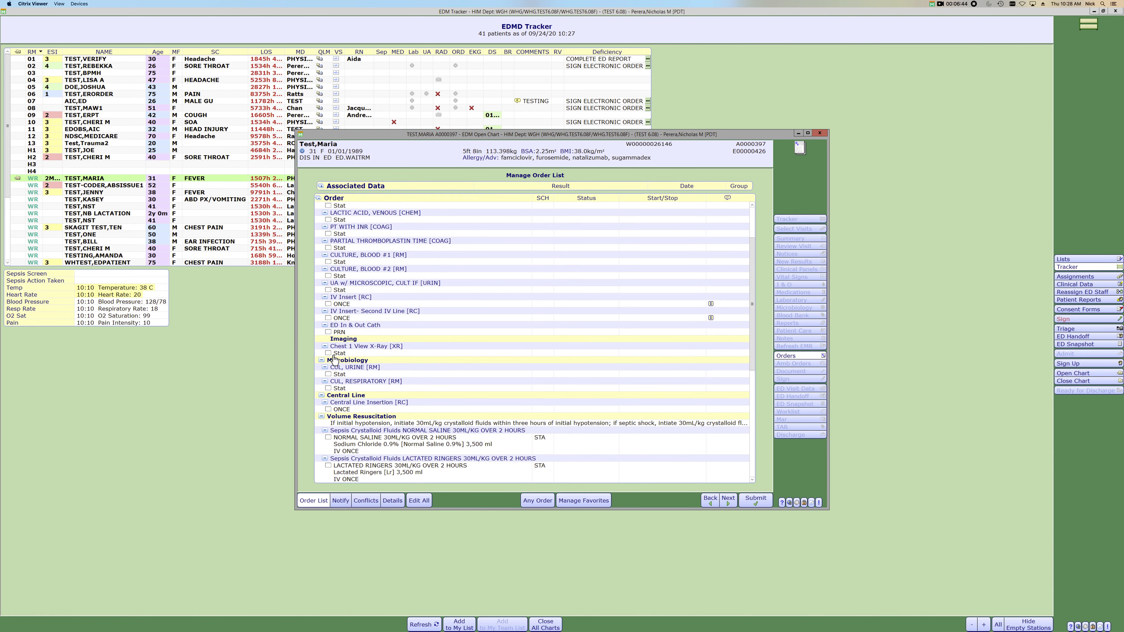
{"action": "scroll", "coordinate": [361, 410], "scroll_direction": "down", "scroll_amount": 3}
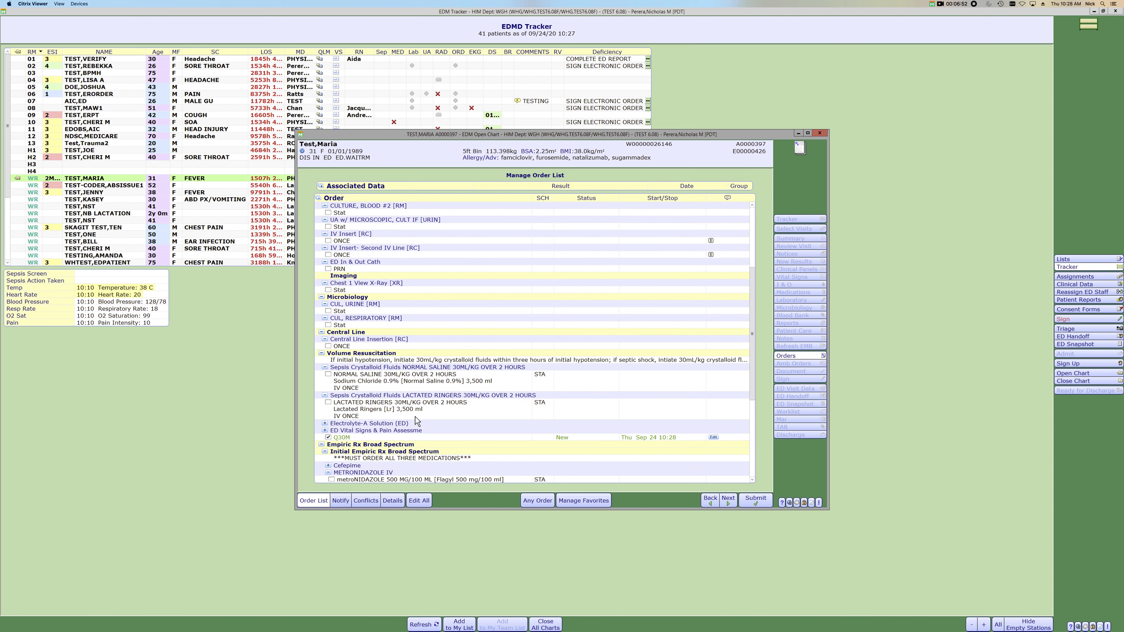
- Select the Lactated Ringers 30ML/KG over 2 hours order and expand Cefepime under Initial Empiric Rx Broad Spectrum
{"action": "left_click", "coordinate": [329, 403]}
{"action": "scroll", "coordinate": [422, 410], "scroll_direction": "down", "scroll_amount": 5}
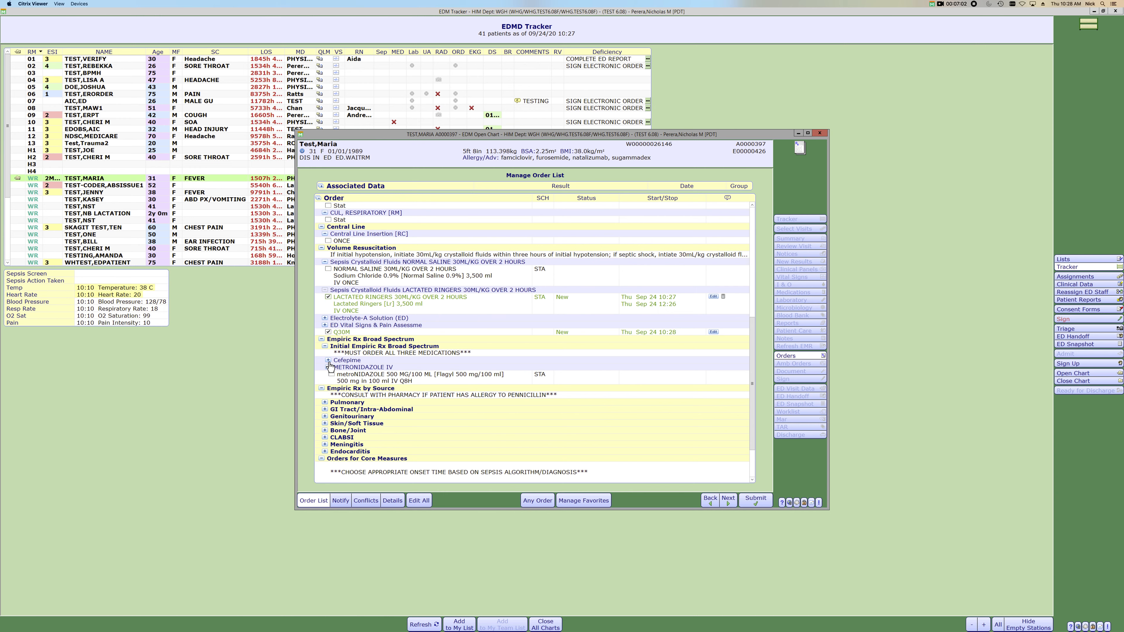
{"action": "left_click", "coordinate": [328, 360]}
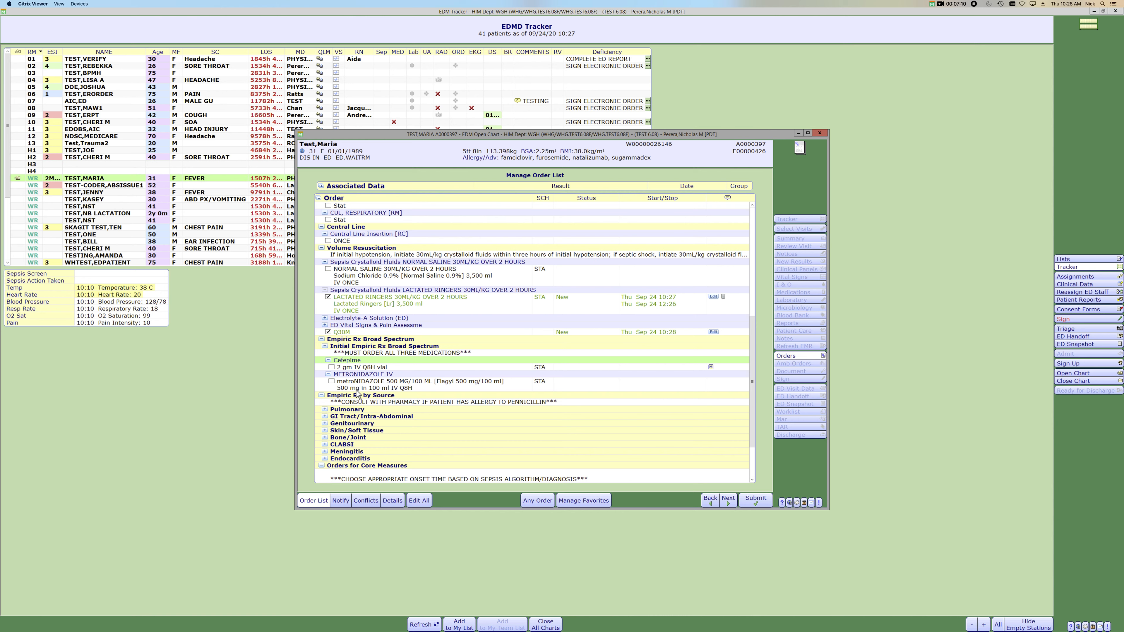
{"action": "scroll", "coordinate": [398, 449], "scroll_direction": "down", "scroll_amount": 3}
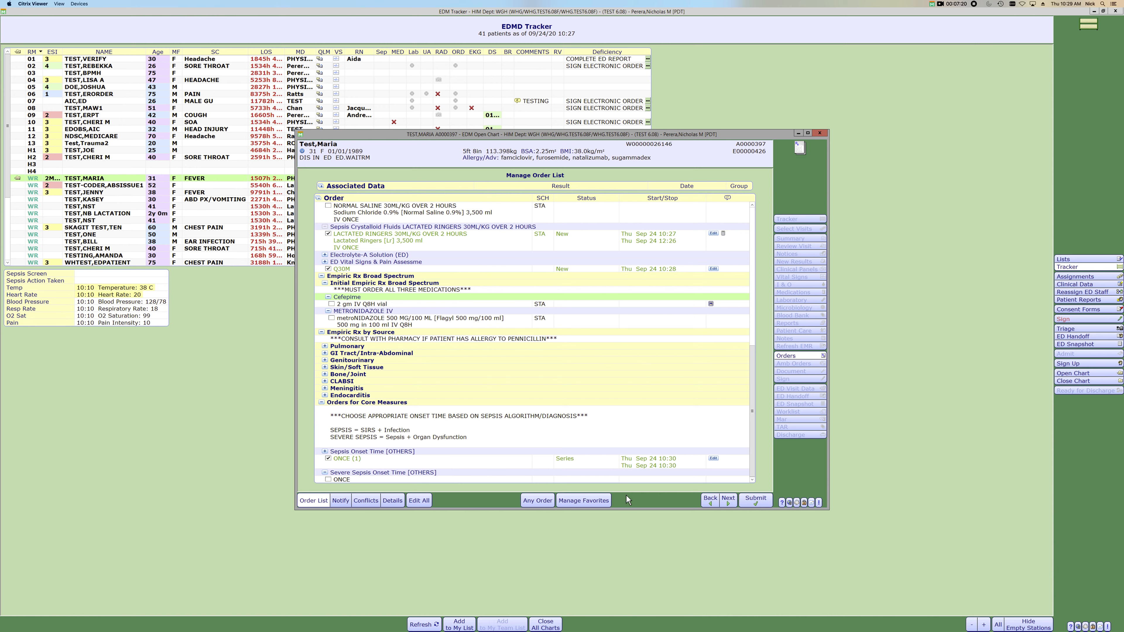
- Leave the severe sepsis order list without saving and open the ED Septic Shock order set instead
{"action": "left_click", "coordinate": [708, 502]}
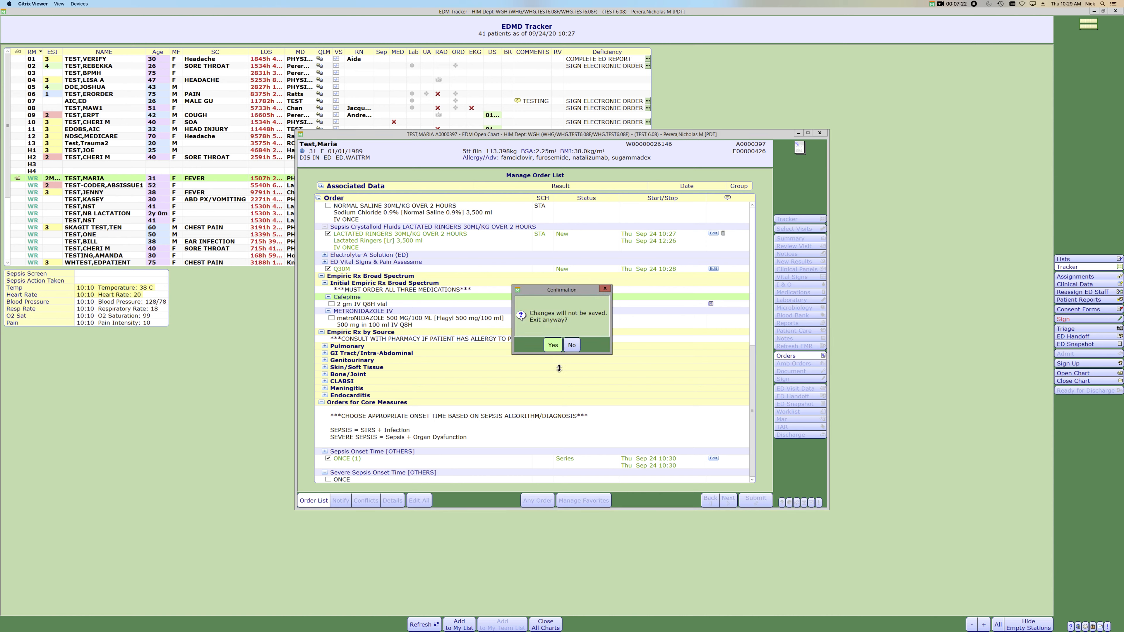
{"action": "left_click", "coordinate": [552, 345]}
{"action": "left_click", "coordinate": [458, 283]}
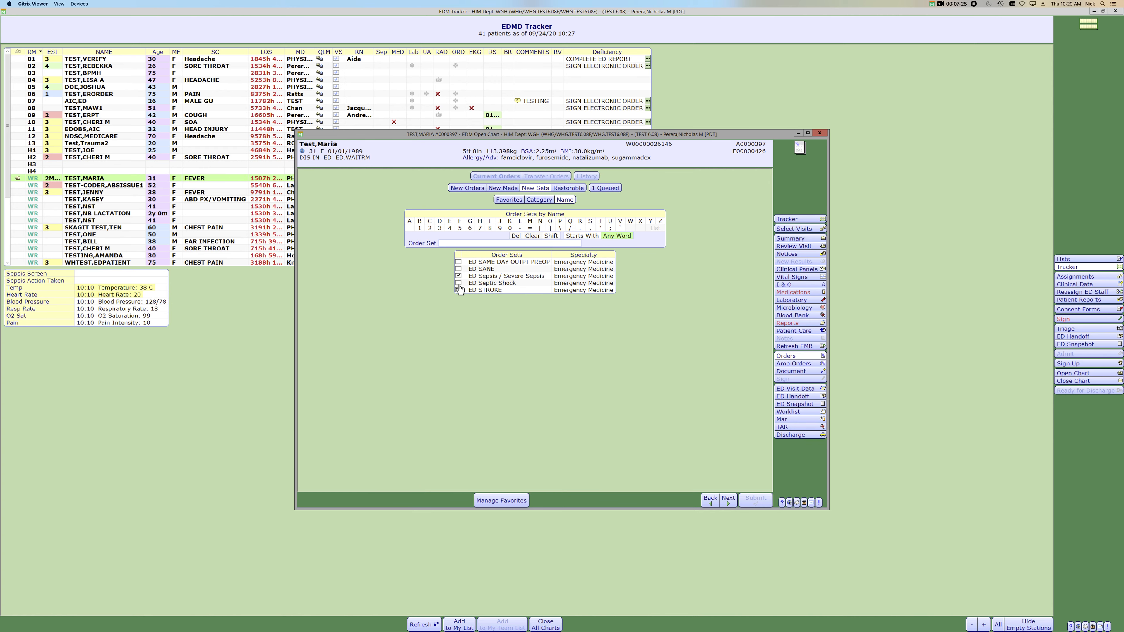
{"action": "left_click", "coordinate": [728, 500]}
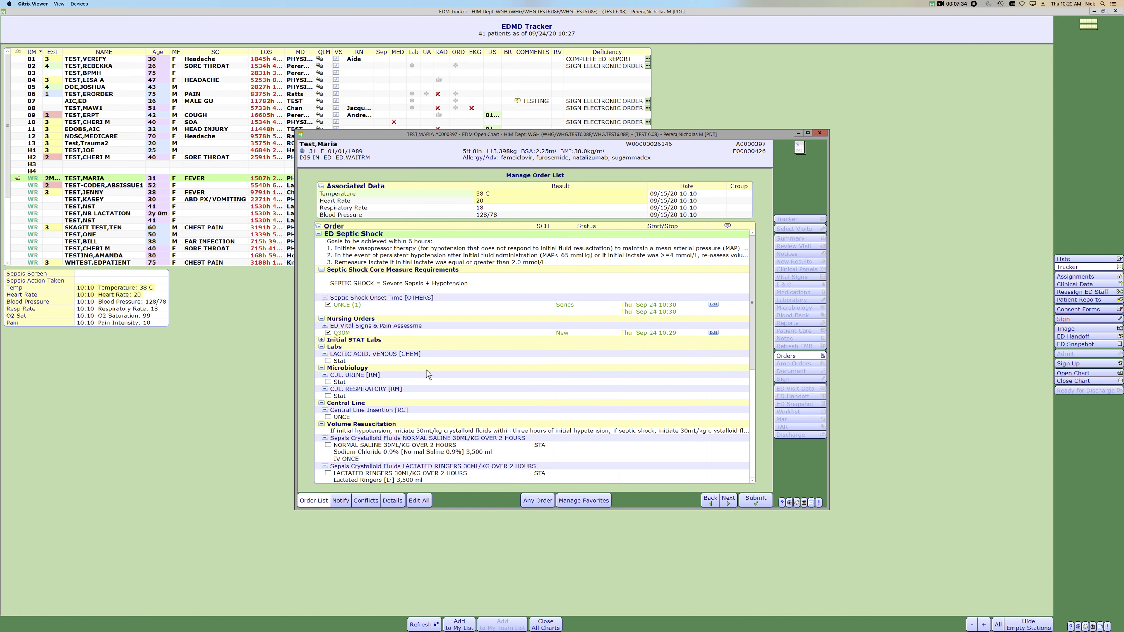
- Review the ED Septic Shock orders including the Pulmonary antibiotics, and close the chart without saving
{"action": "scroll", "coordinate": [427, 374], "scroll_direction": "down", "scroll_amount": 5}
{"action": "scroll", "coordinate": [435, 405], "scroll_direction": "down", "scroll_amount": 5}
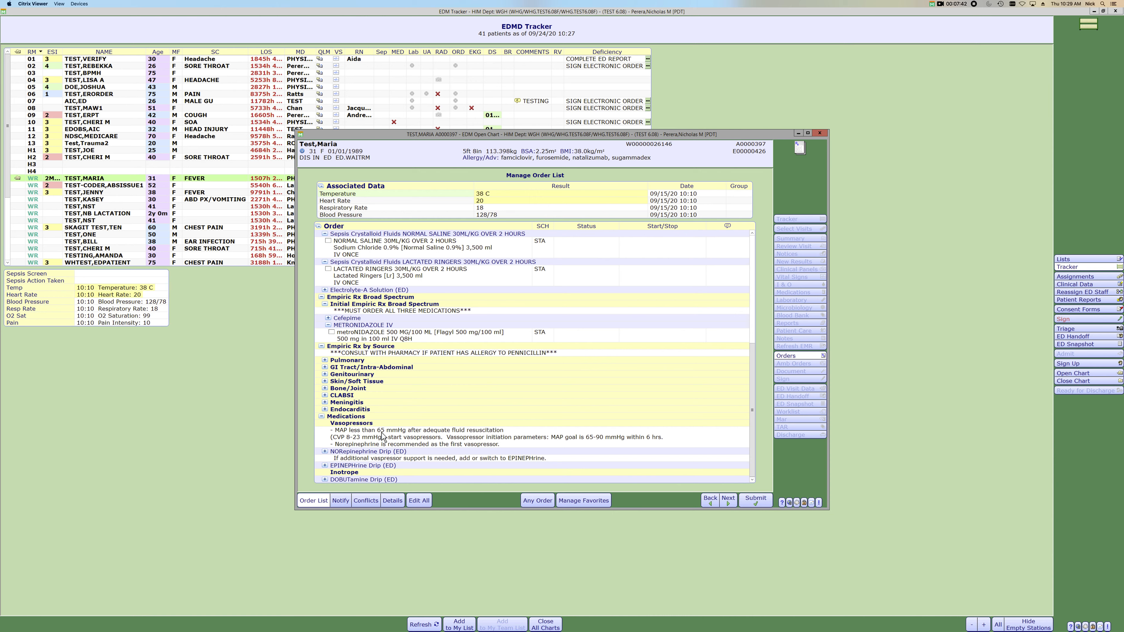
{"action": "left_click", "coordinate": [325, 360]}
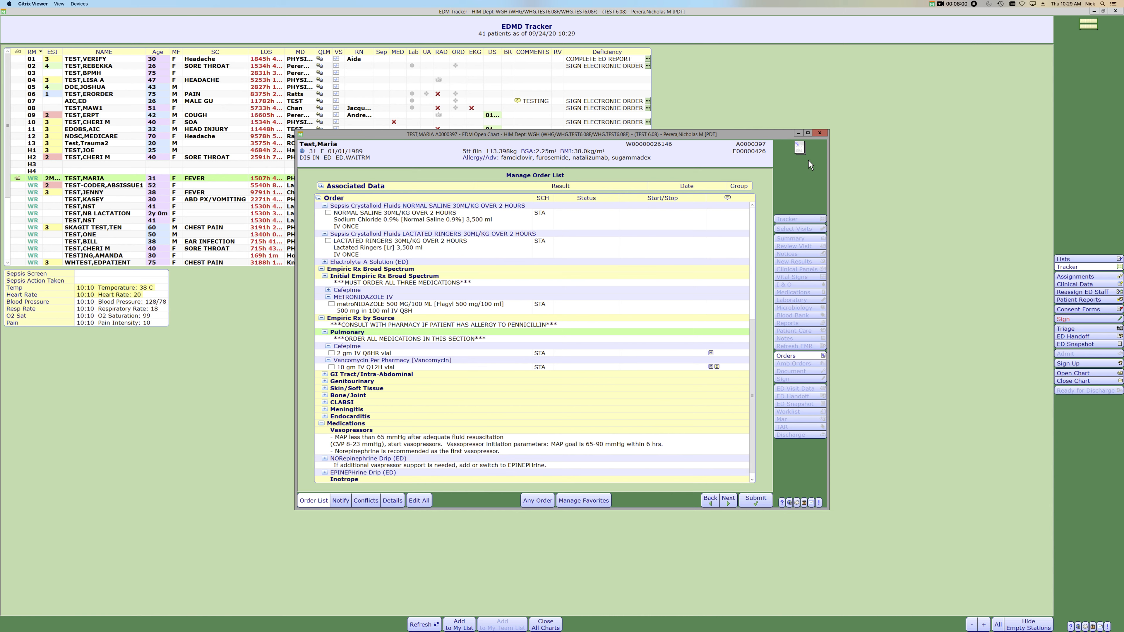
{"action": "left_click", "coordinate": [820, 133]}
{"action": "left_click", "coordinate": [556, 351]}
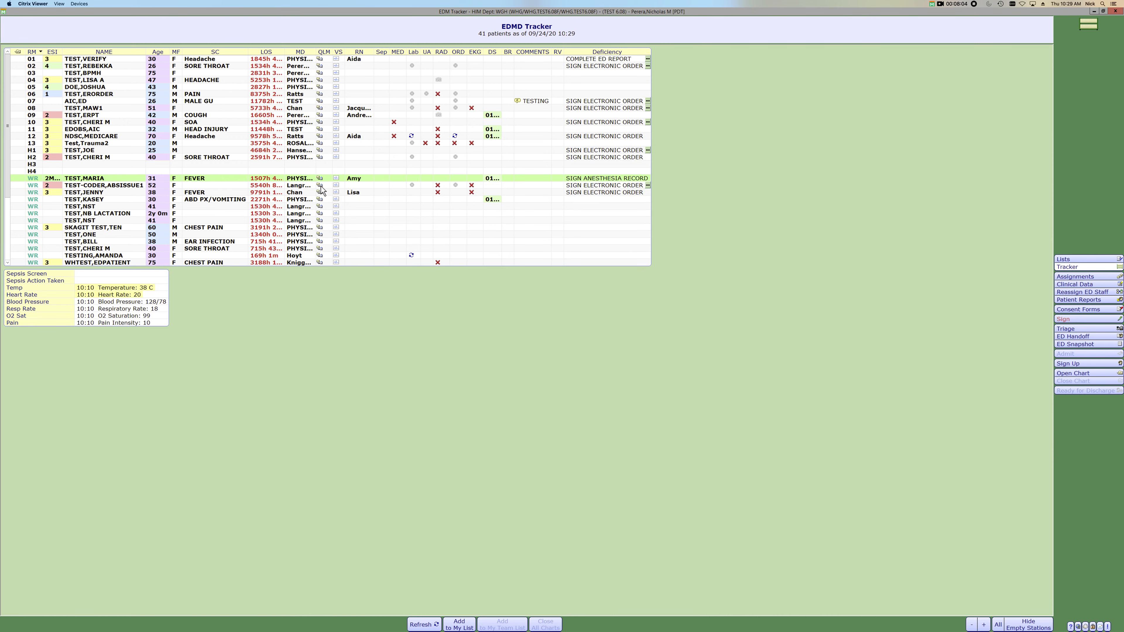
- Start a new General report for the same fever patient and expand the Sepsis Event section under medical decision making
{"action": "left_click", "coordinate": [320, 179]}
{"action": "left_click", "coordinate": [324, 205]}
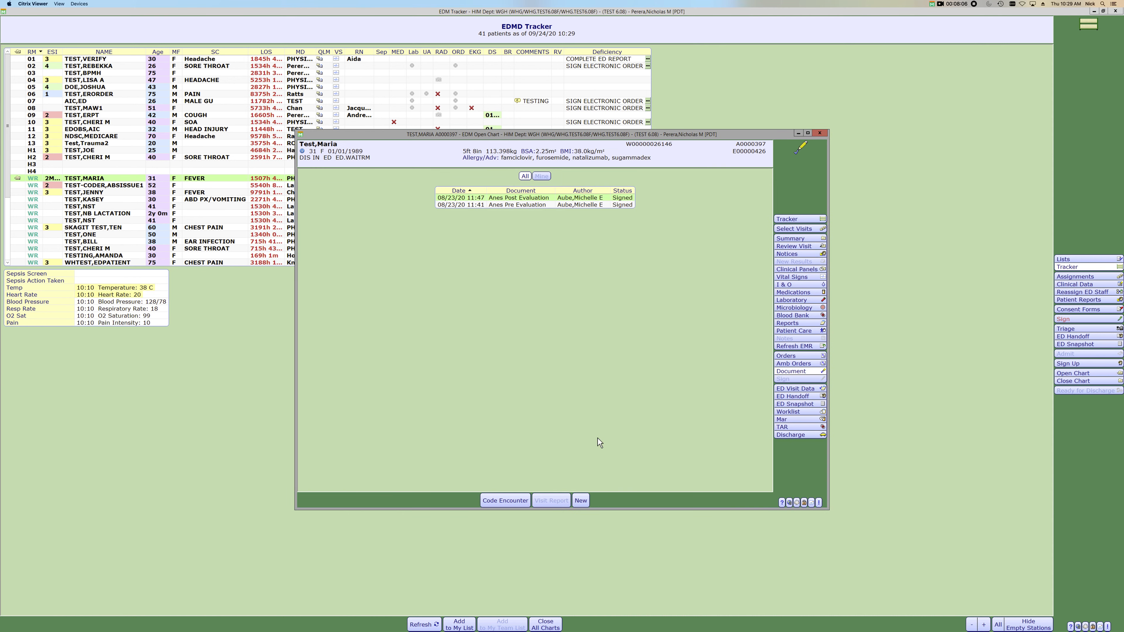
{"action": "left_click", "coordinate": [580, 500]}
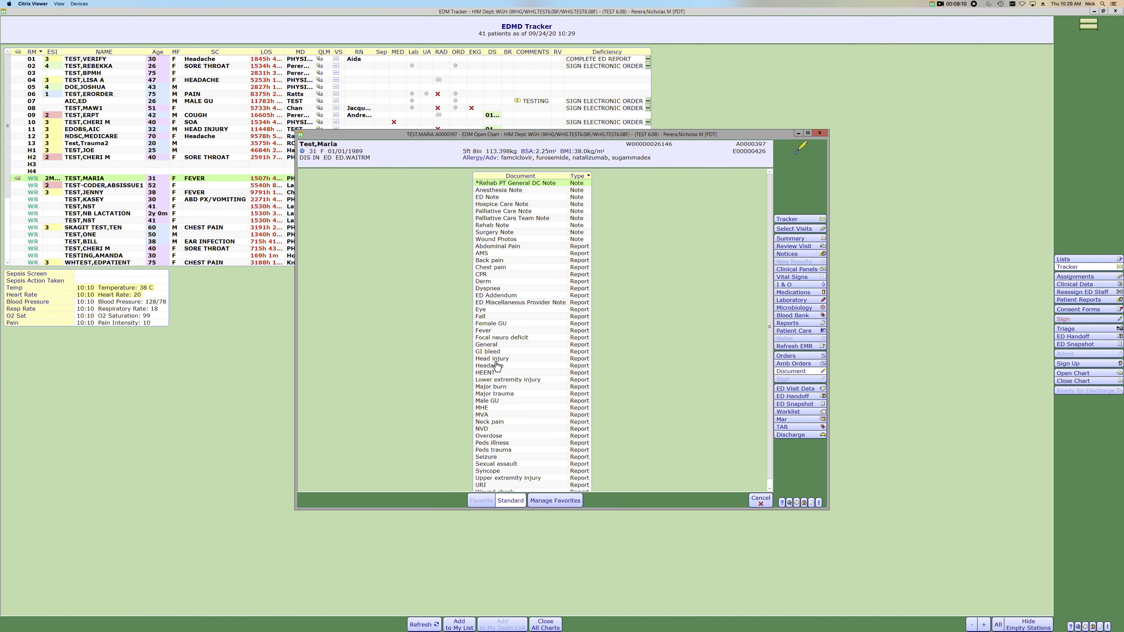
{"action": "left_click", "coordinate": [487, 345]}
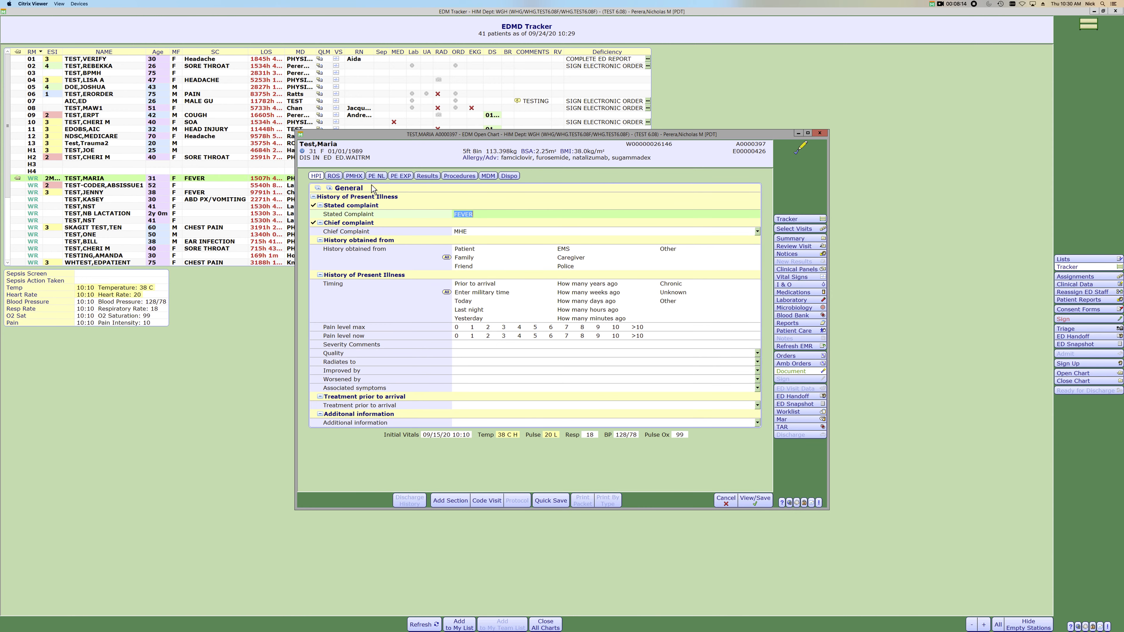
{"action": "left_click", "coordinate": [488, 176]}
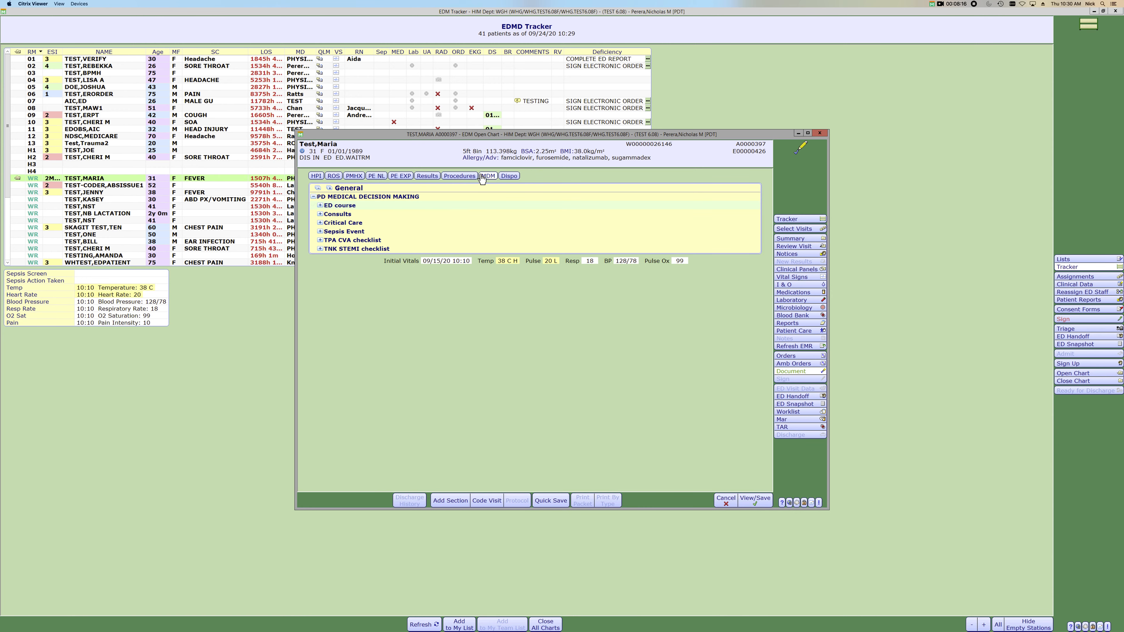
{"action": "left_click", "coordinate": [344, 232]}
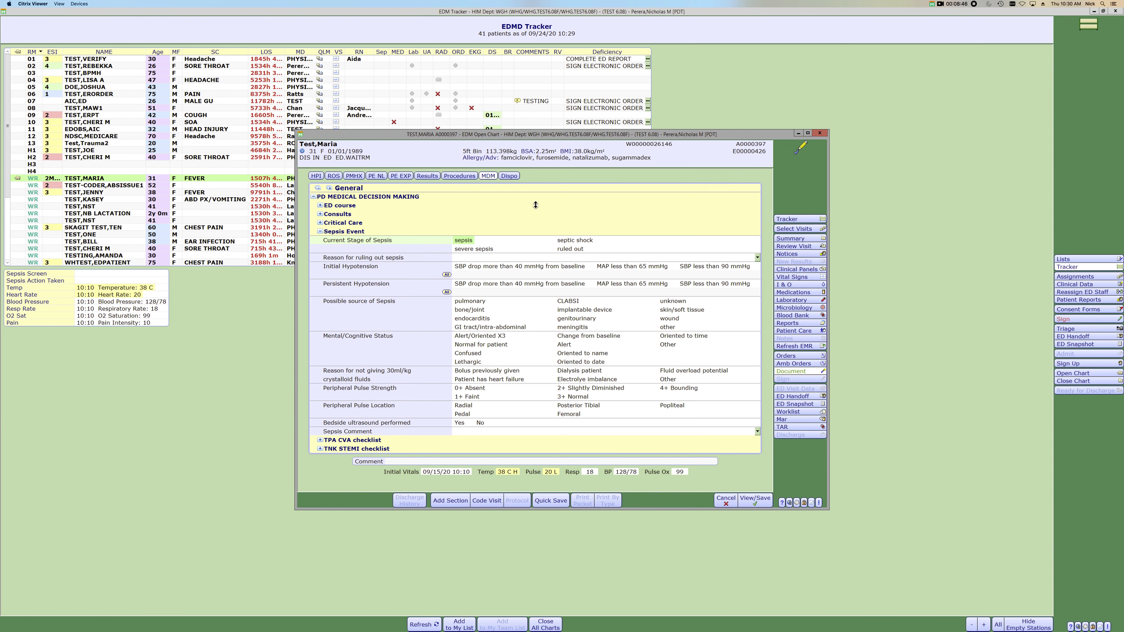
- Search the clinical impressions for "septic shock" and add Septic shock to the report's disposition section
{"action": "left_click", "coordinate": [510, 177]}
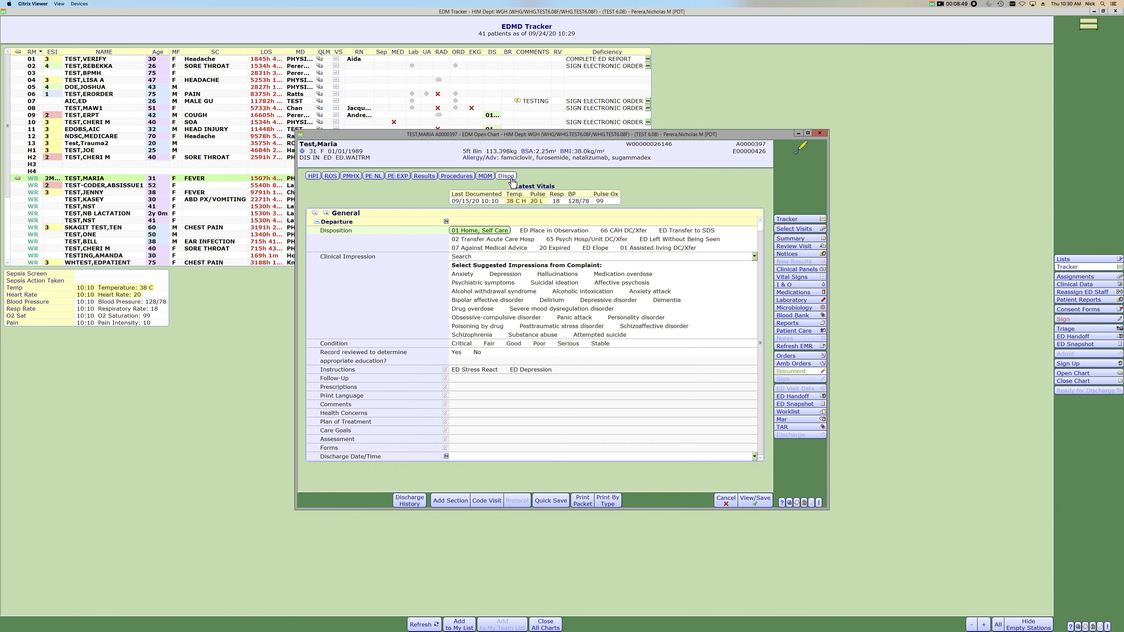
{"action": "left_click", "coordinate": [464, 264]}
{"action": "type", "text": "septic shock"}
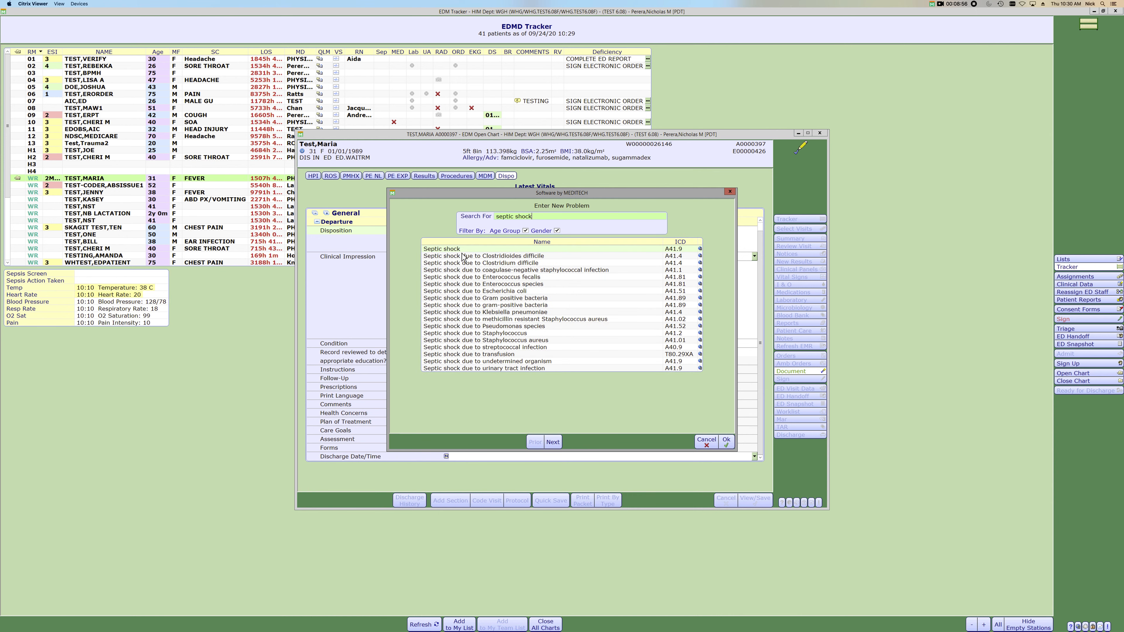
{"action": "key", "text": "Return"}
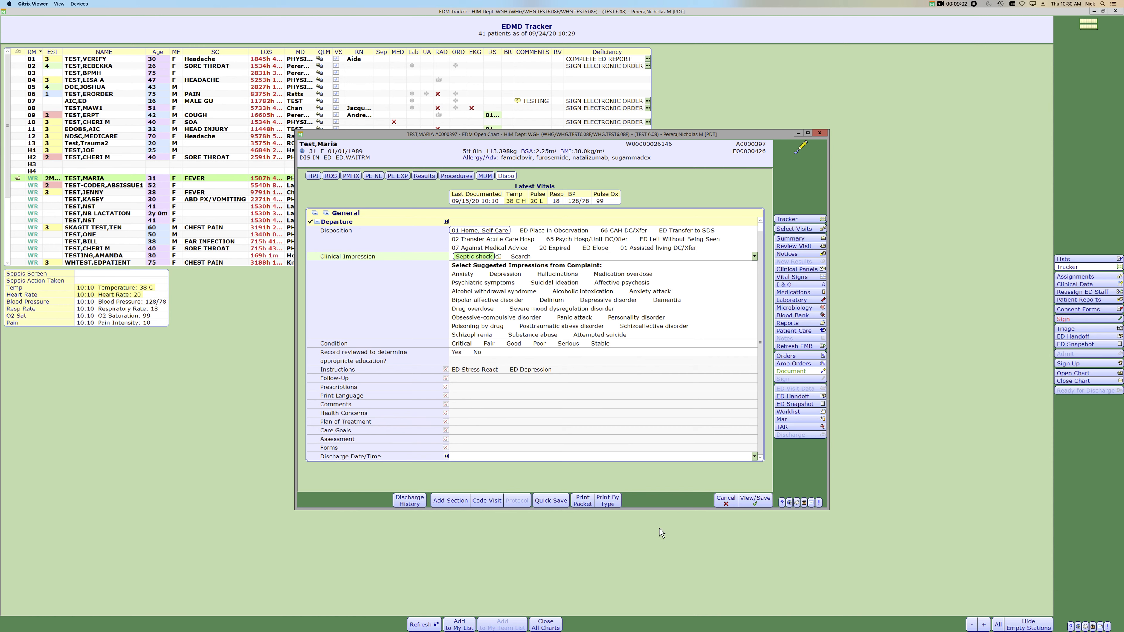
- Close the patient's chart without saving the General draft and restore the tracker window to its smaller size
{"action": "left_click", "coordinate": [820, 133]}
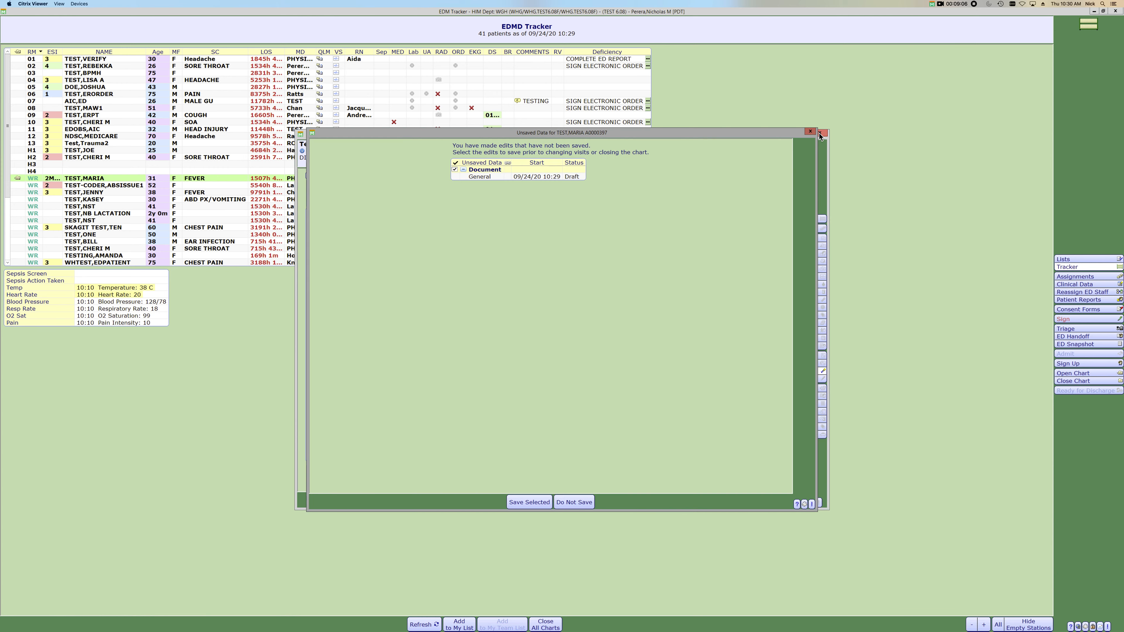
{"action": "left_click", "coordinate": [571, 503]}
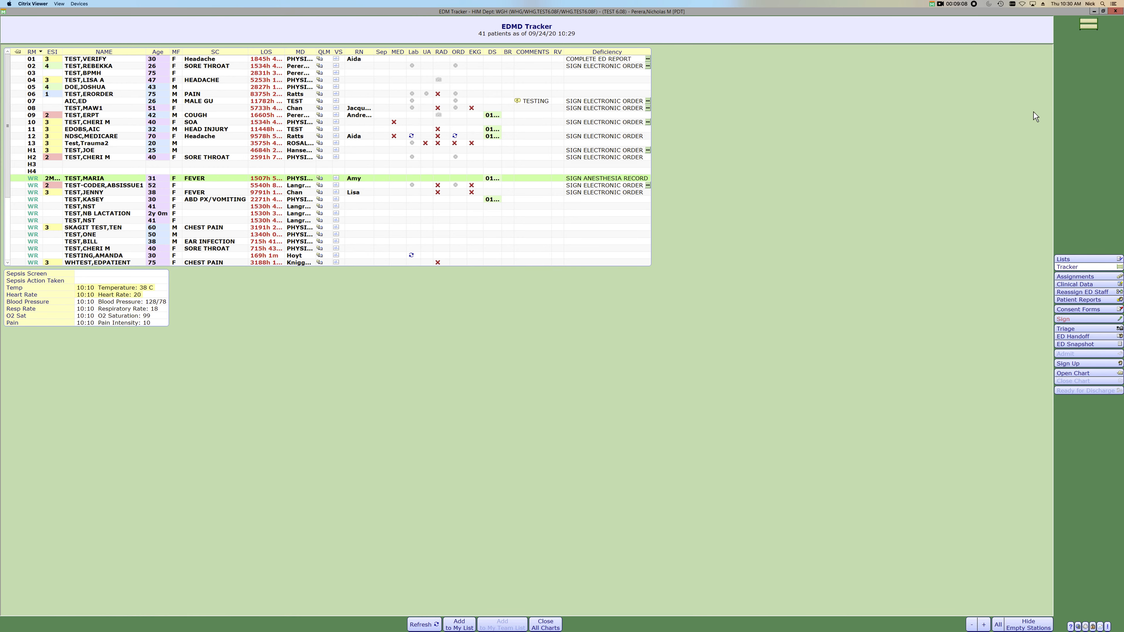
{"action": "left_click", "coordinate": [1103, 12]}
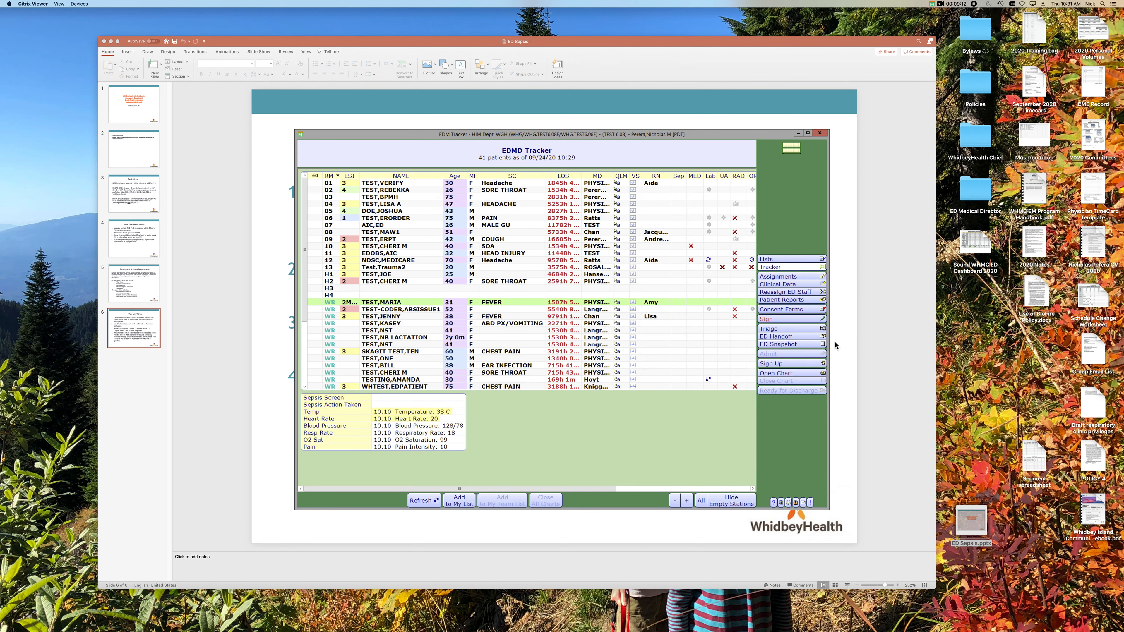